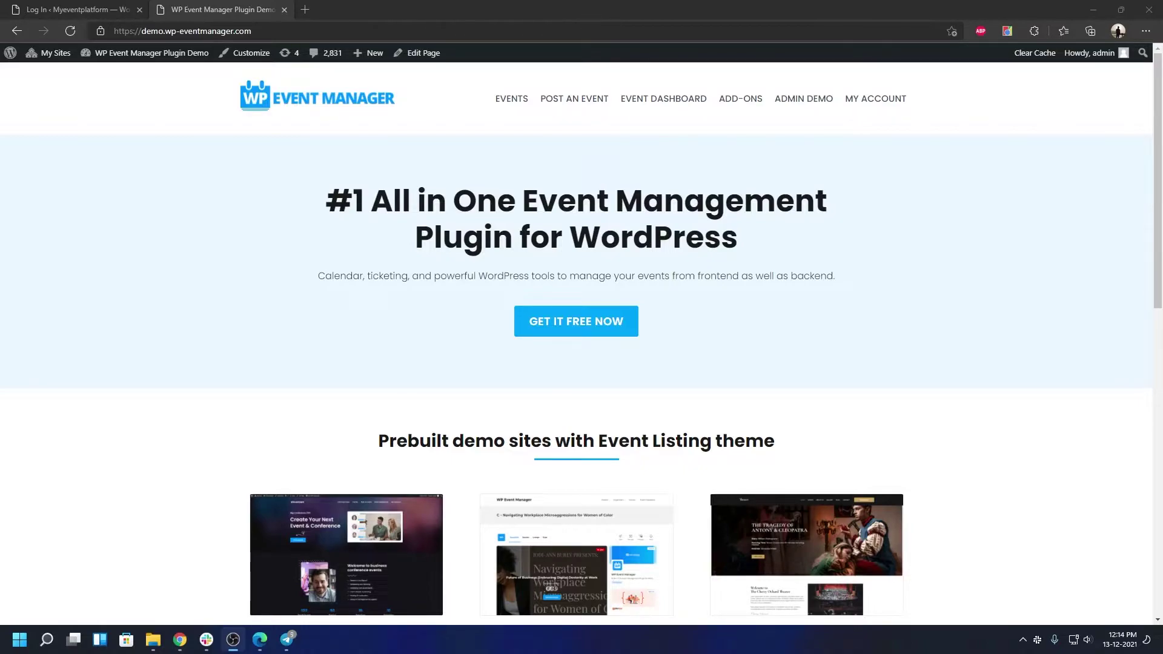
Submit an email address on the WP Event Manager Admin Demo form to get a personal demo site.
{"action": "left_click", "coordinate": [803, 99]}
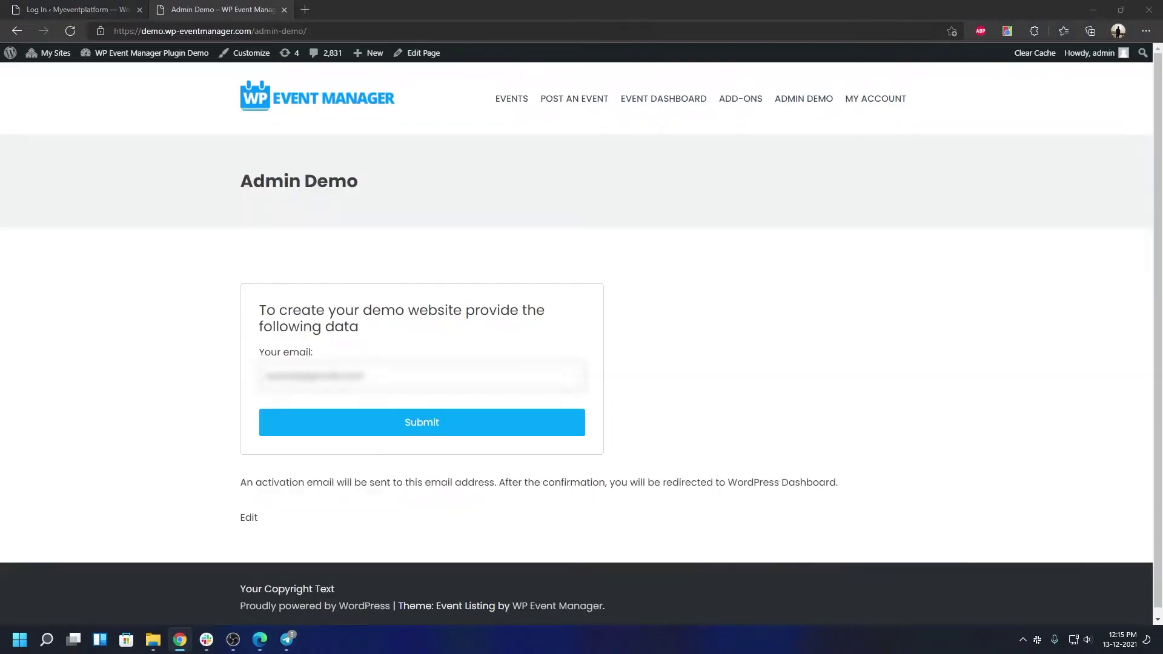
{"action": "left_click", "coordinate": [368, 382]}
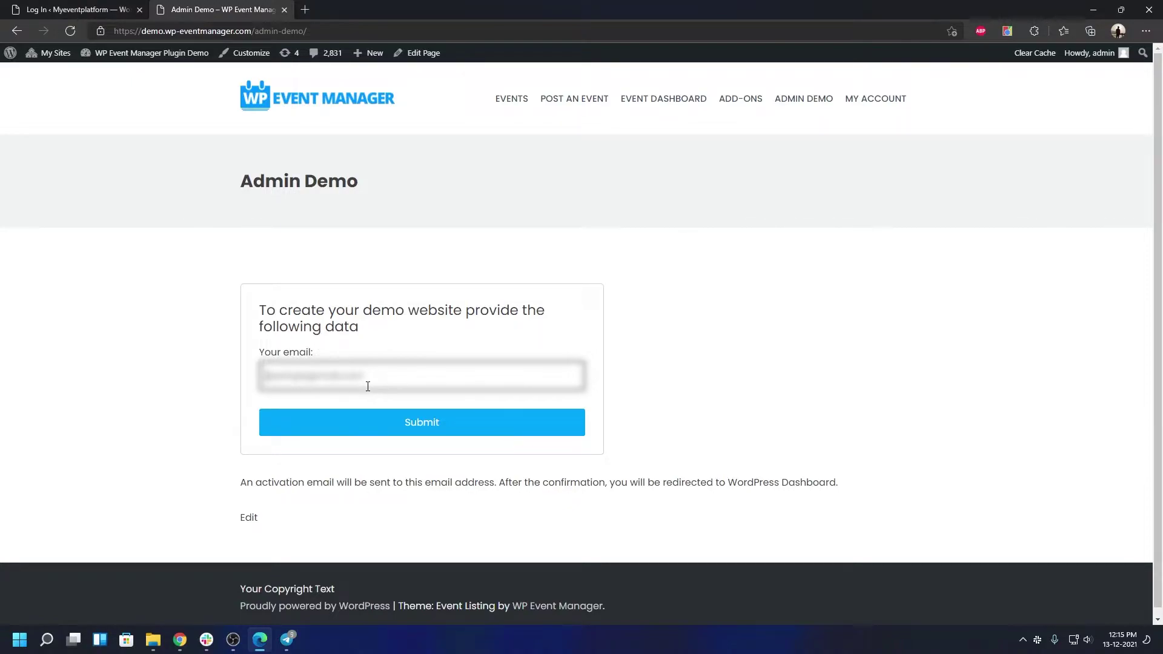
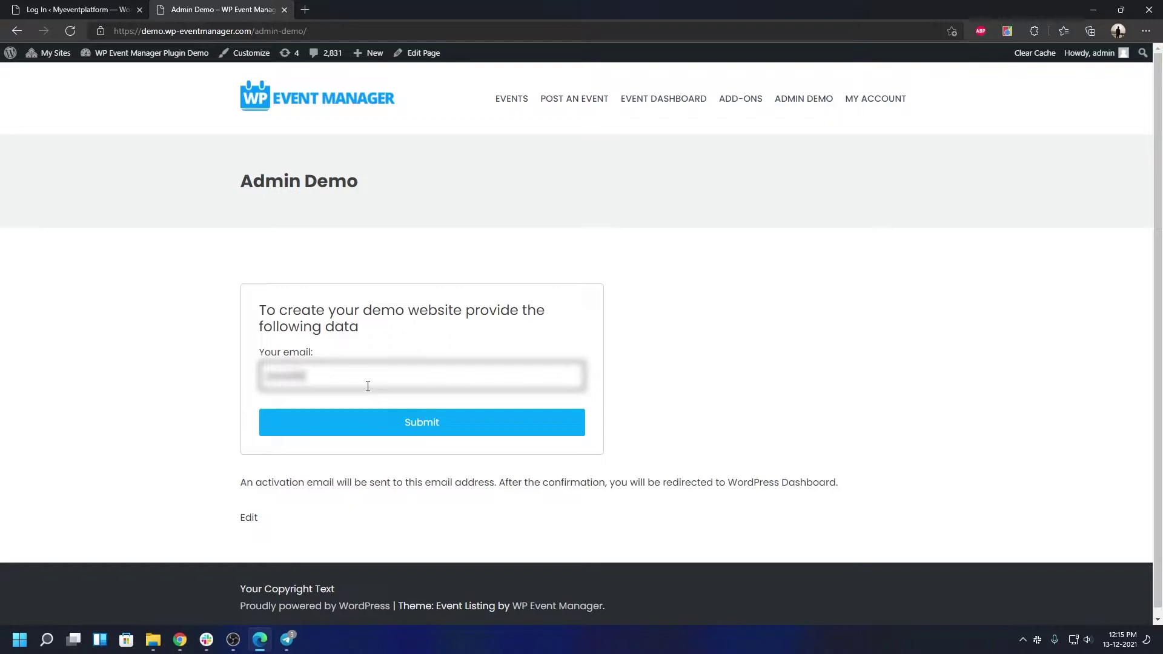
{"action": "left_click", "coordinate": [359, 420]}
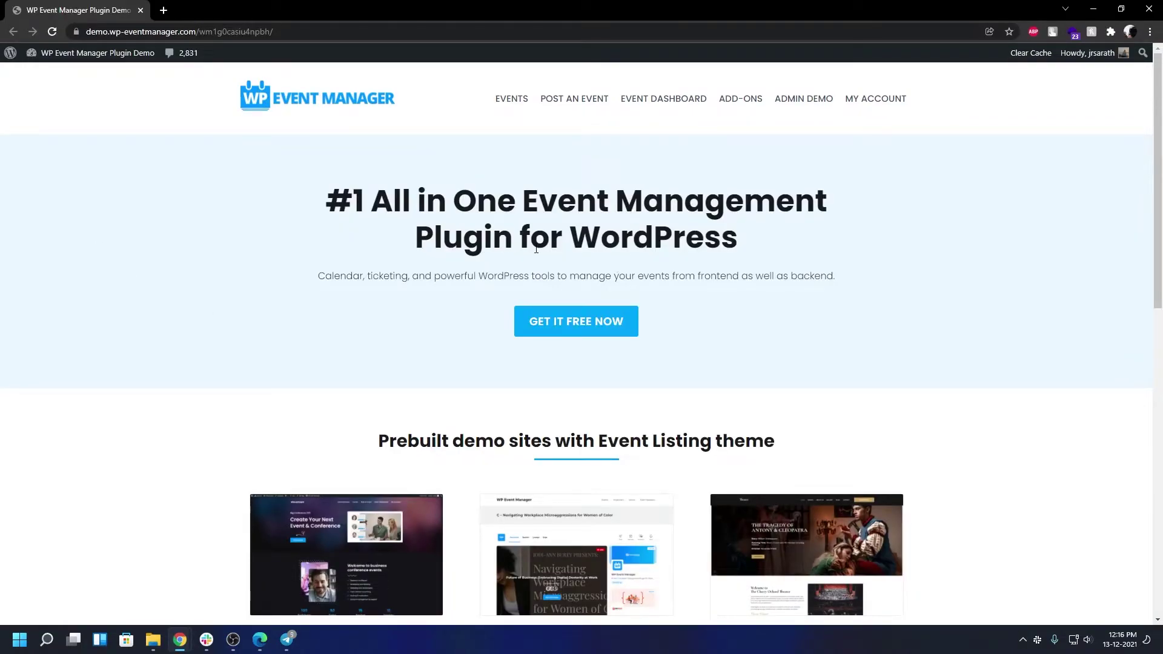
{"action": "scroll", "coordinate": [394, 347], "scroll_direction": "down", "scroll_amount": 2}
{"action": "scroll", "coordinate": [394, 347], "scroll_direction": "down", "scroll_amount": 1}
{"action": "scroll", "coordinate": [394, 348], "scroll_direction": "up", "scroll_amount": 3}
{"action": "scroll", "coordinate": [345, 314], "scroll_direction": "down", "scroll_amount": 2}
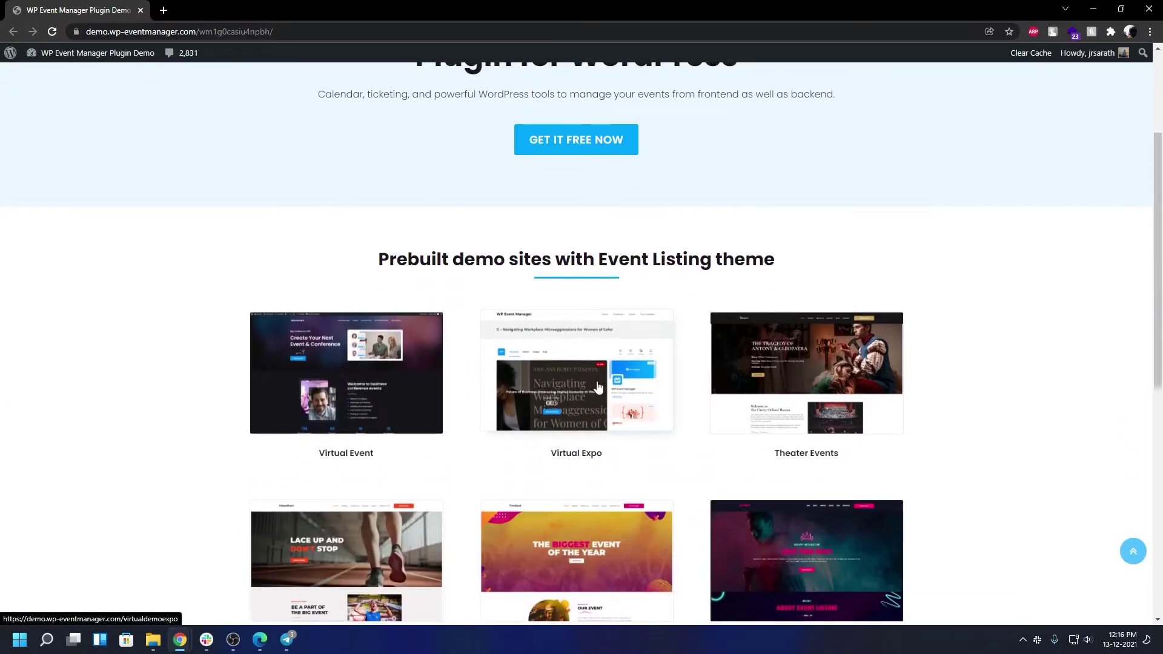
{"action": "scroll", "coordinate": [597, 389], "scroll_direction": "up", "scroll_amount": 2}
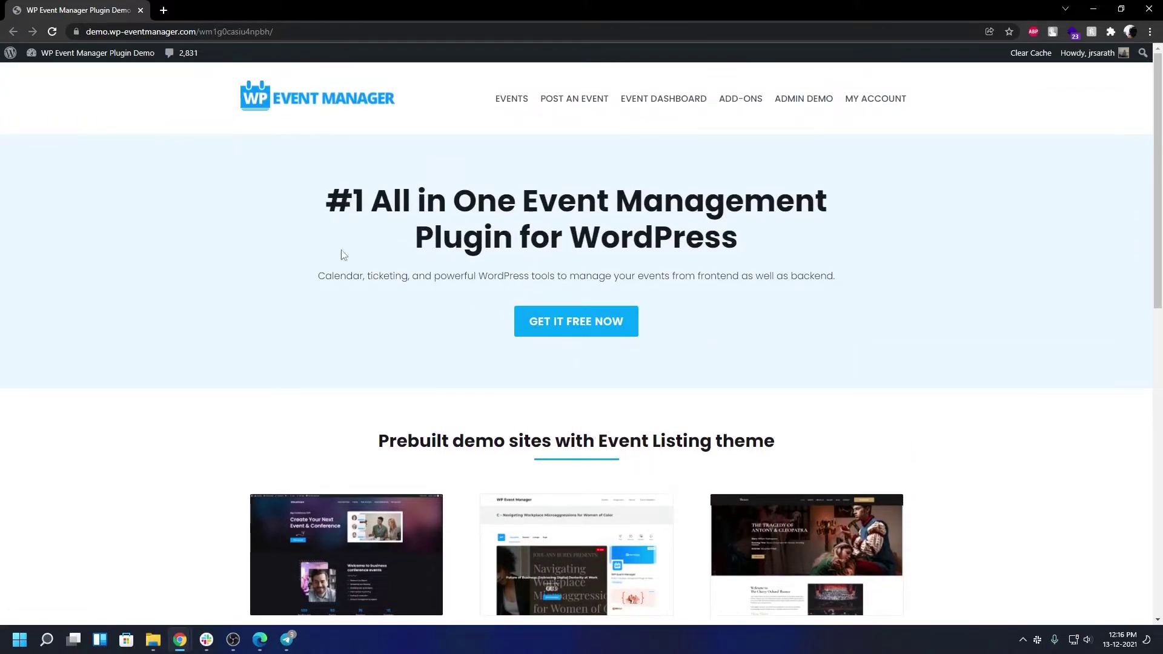
Go to the new demo site's WordPress admin dashboard from the admin bar.
{"action": "mouse_move", "coordinate": [97, 53]}
{"action": "left_click", "coordinate": [80, 73]}
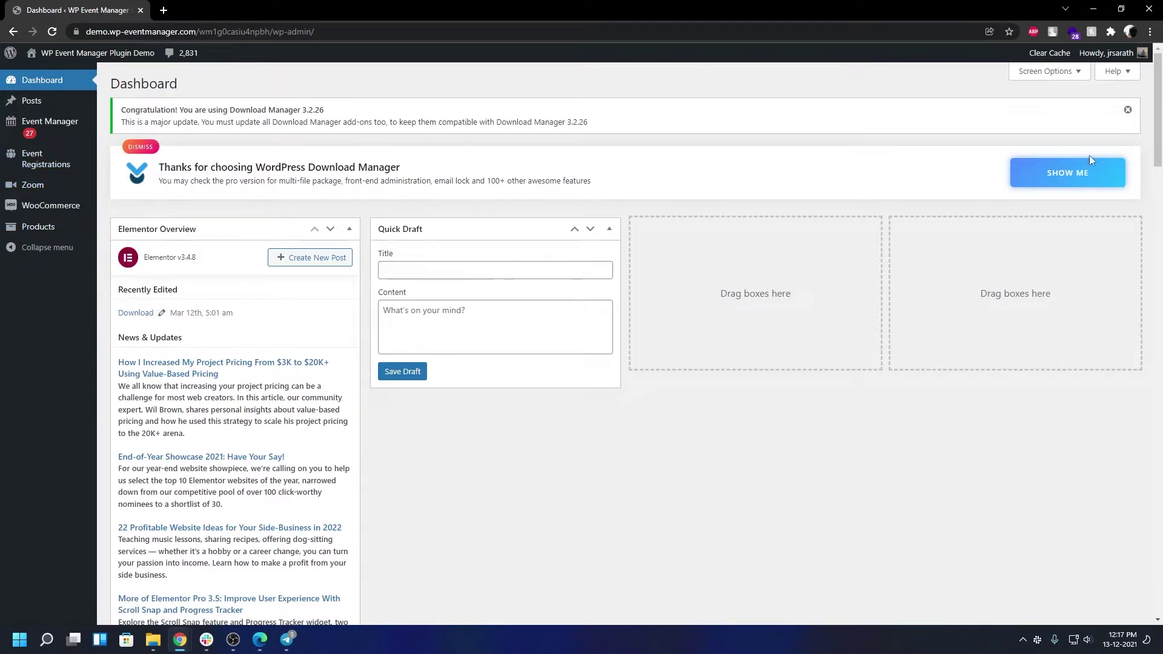
Dismiss the Download Manager notice, view All Event Registrations in a new tab, then All Events.
{"action": "left_click", "coordinate": [1128, 109]}
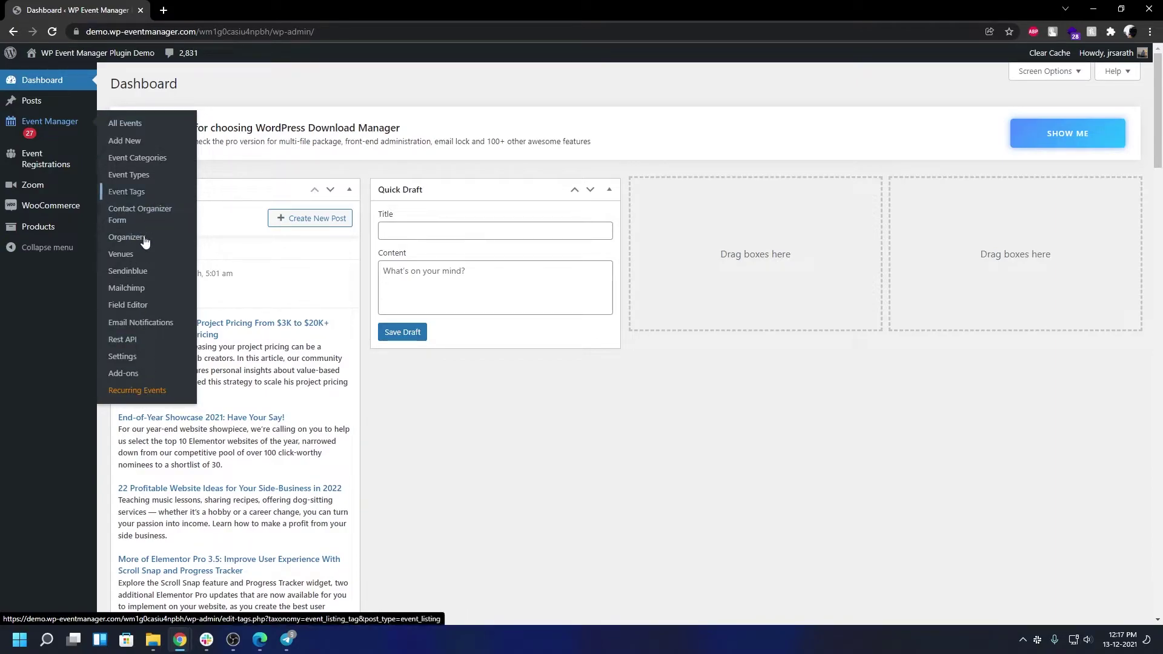
{"action": "mouse_move", "coordinate": [46, 160]}
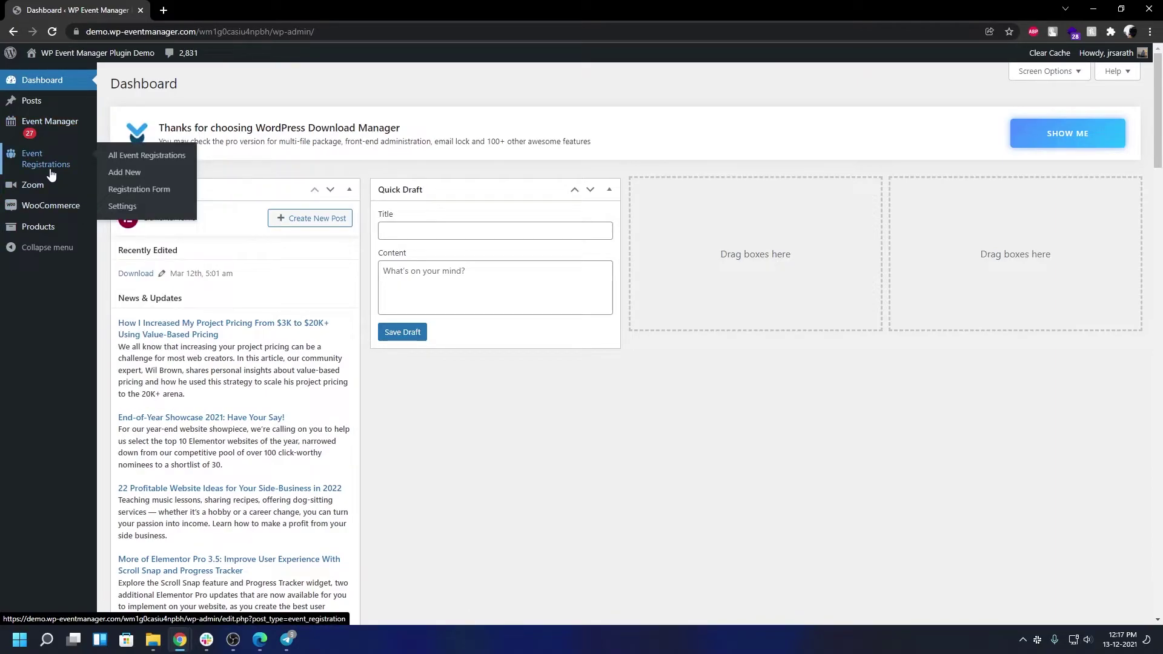
{"action": "right_click", "coordinate": [164, 161]}
{"action": "left_click", "coordinate": [184, 171]}
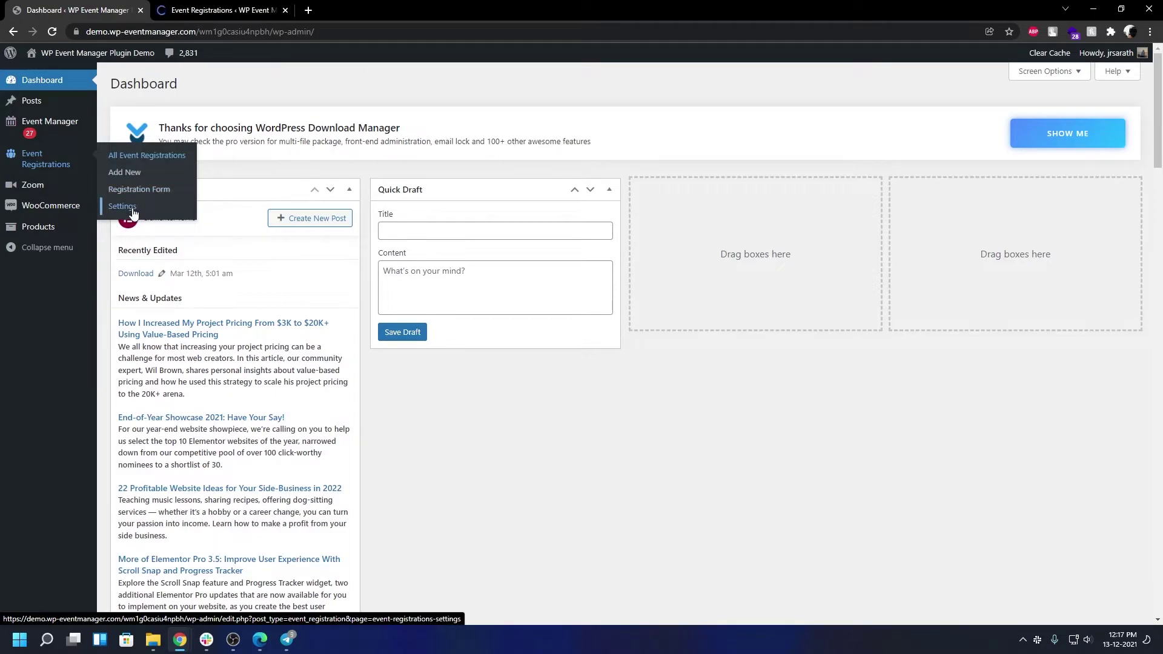
{"action": "left_click", "coordinate": [234, 9]}
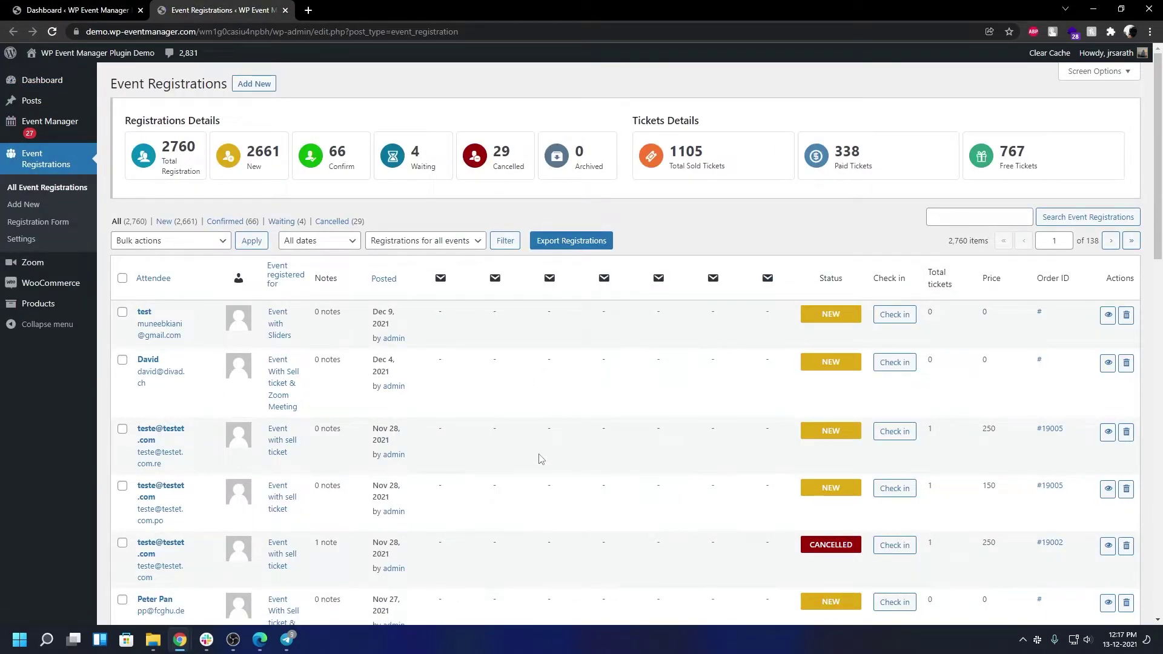
{"action": "scroll", "coordinate": [539, 458], "scroll_direction": "down", "scroll_amount": 5}
{"action": "scroll", "coordinate": [539, 459], "scroll_direction": "down", "scroll_amount": 3}
{"action": "scroll", "coordinate": [534, 454], "scroll_direction": "up", "scroll_amount": 4}
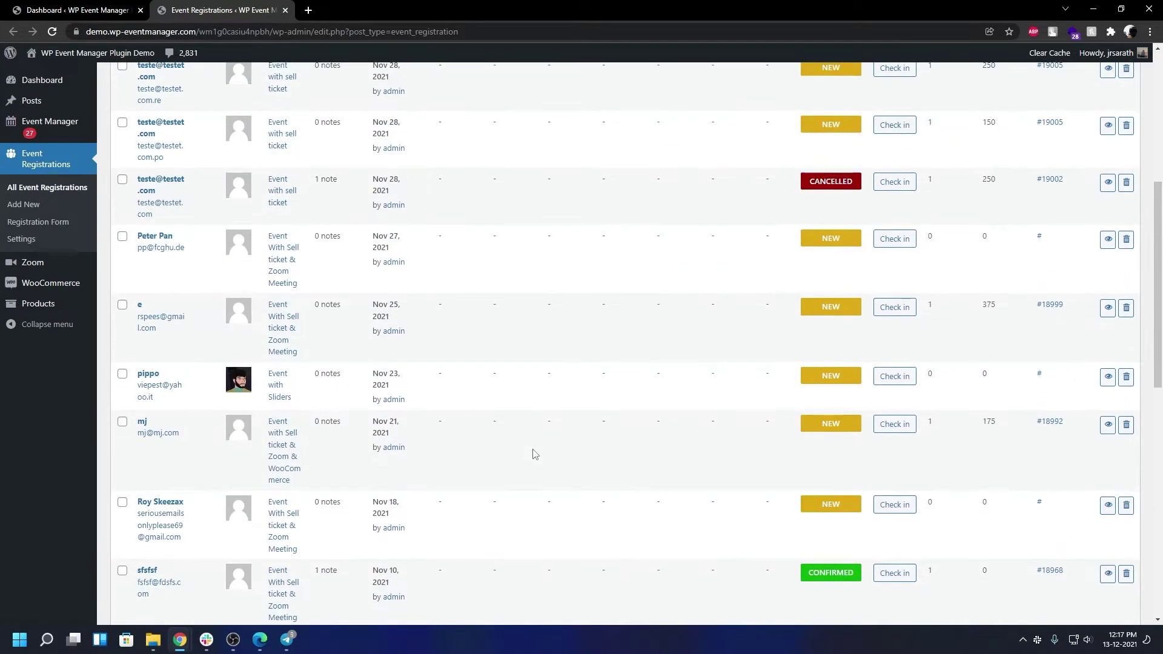
{"action": "scroll", "coordinate": [533, 453], "scroll_direction": "up", "scroll_amount": 3}
{"action": "scroll", "coordinate": [533, 452], "scroll_direction": "up", "scroll_amount": 2}
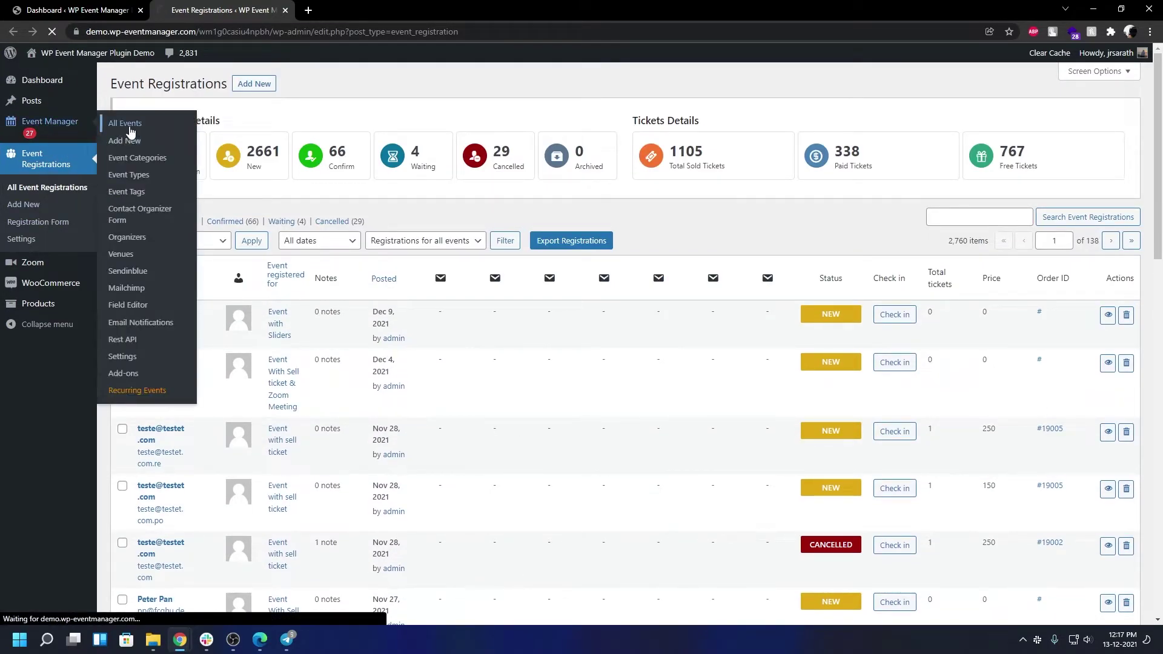
{"action": "left_click", "coordinate": [127, 124]}
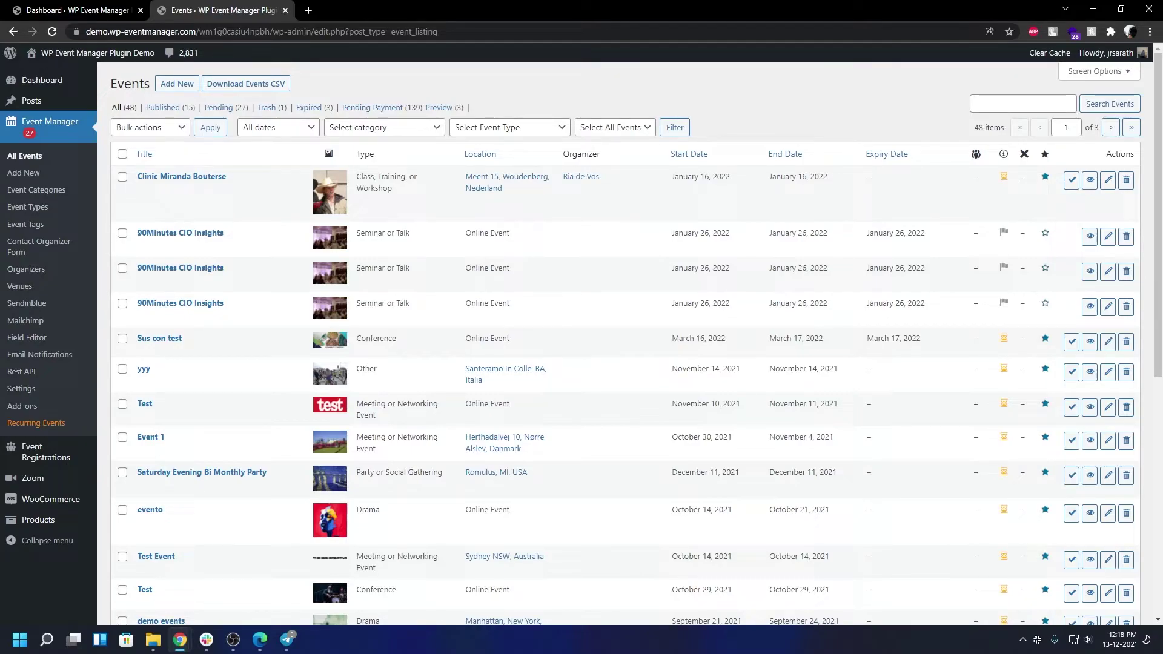
Switch windows with Alt+Tab while the All Events list with 48 events loads.
{"action": "key", "text": "alt+Tab"}
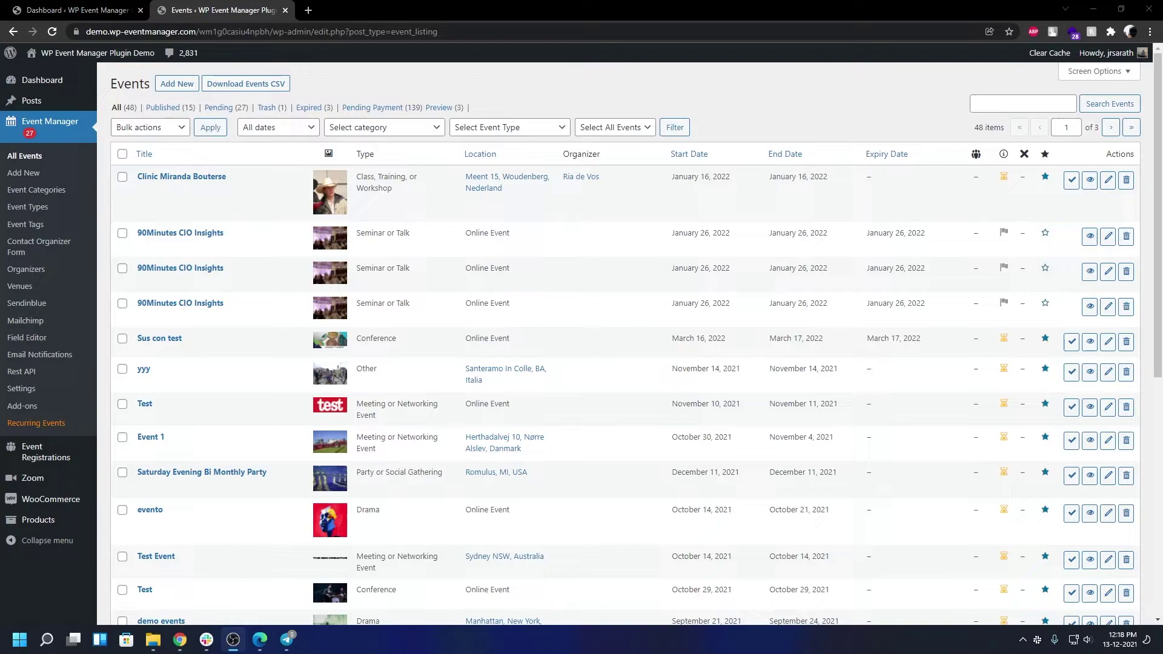